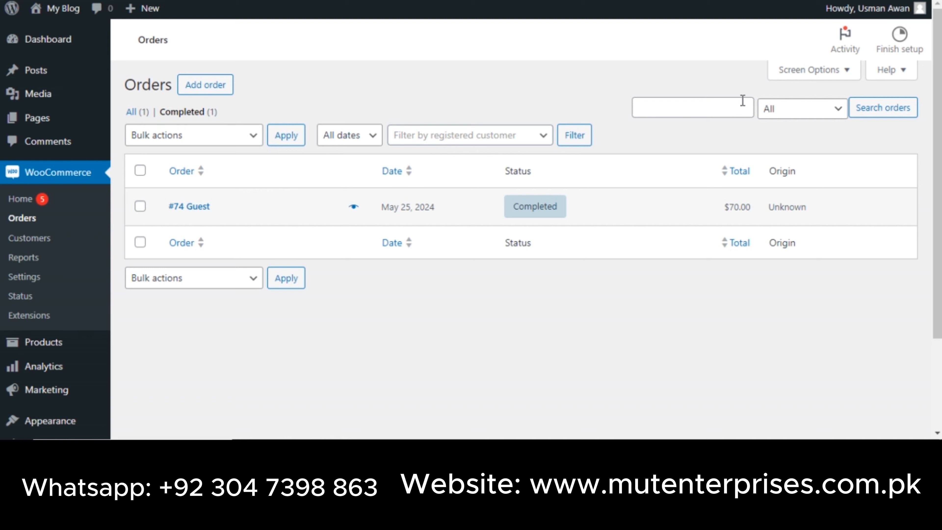
Step: Check which bulk actions are available for the completed orders
scroll(921, 98, "down", 3)
scroll(883, 122, "up", 3)
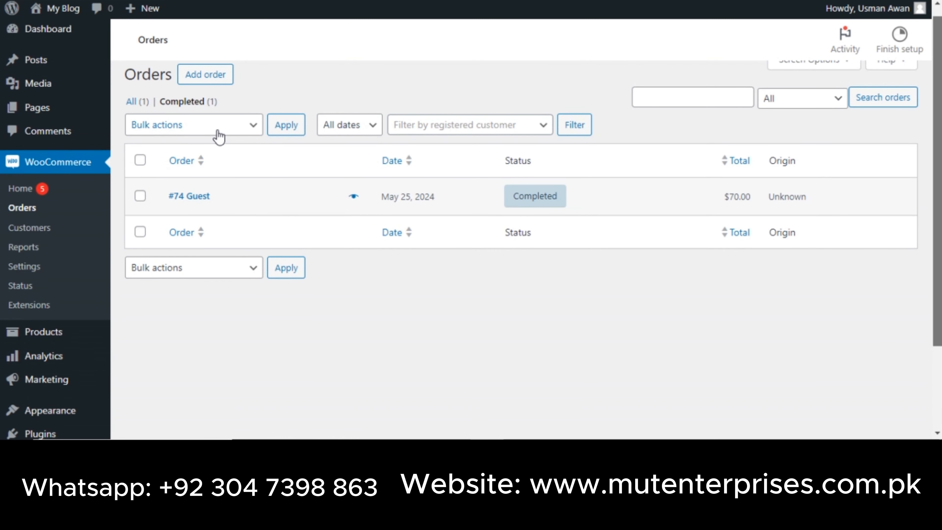
left_click(219, 136)
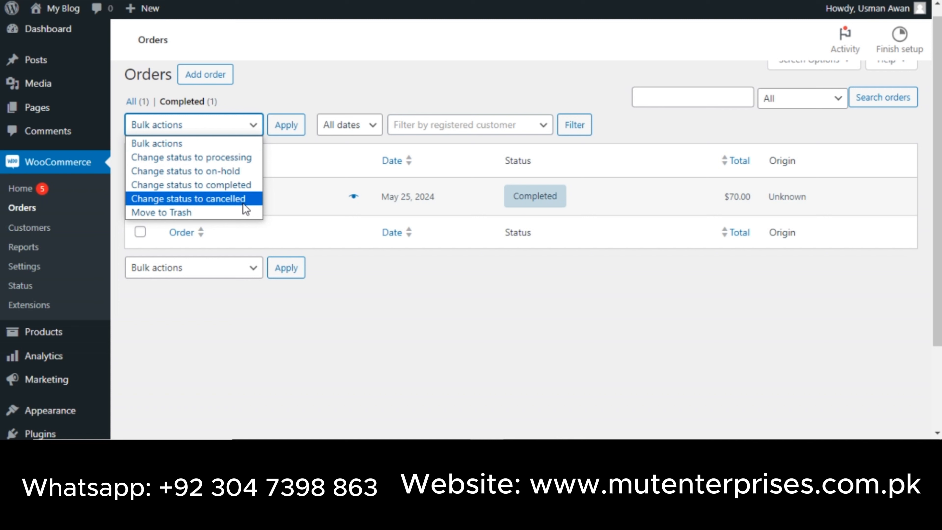
left_click(299, 162)
Step: Check the months offered by the date filter of the completed orders list
left_click(344, 126)
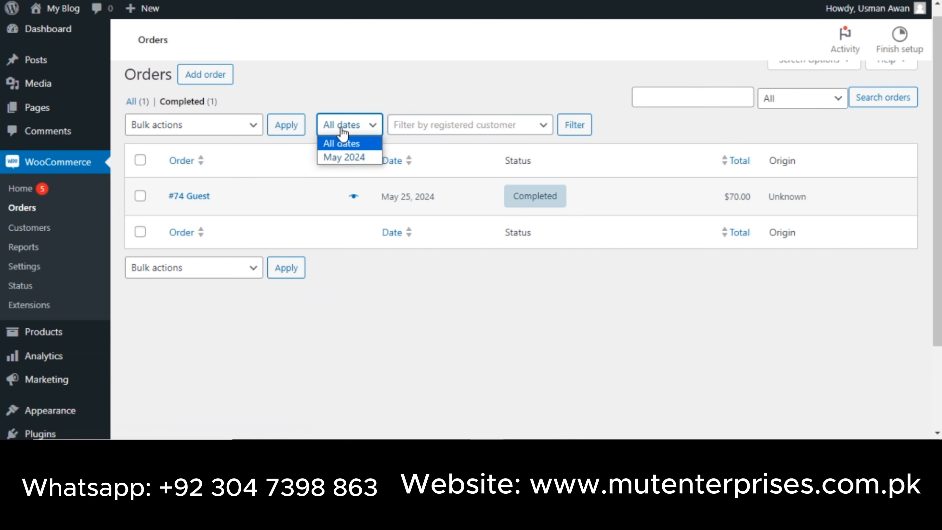
left_click(351, 146)
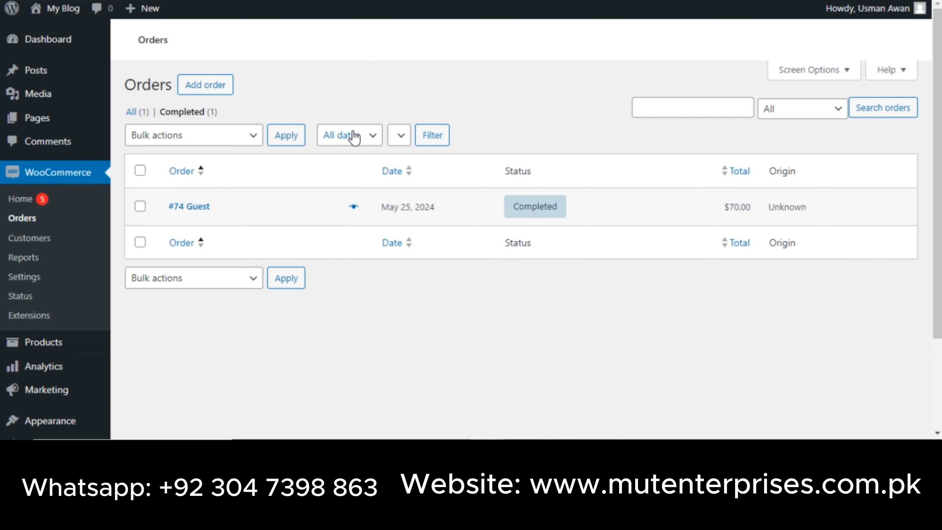
left_click(353, 135)
left_click(353, 136)
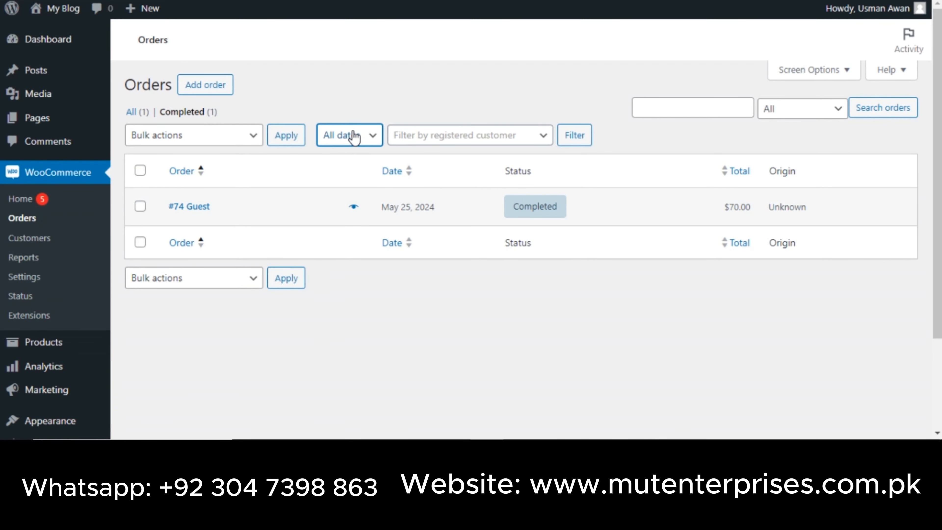
left_click(351, 135)
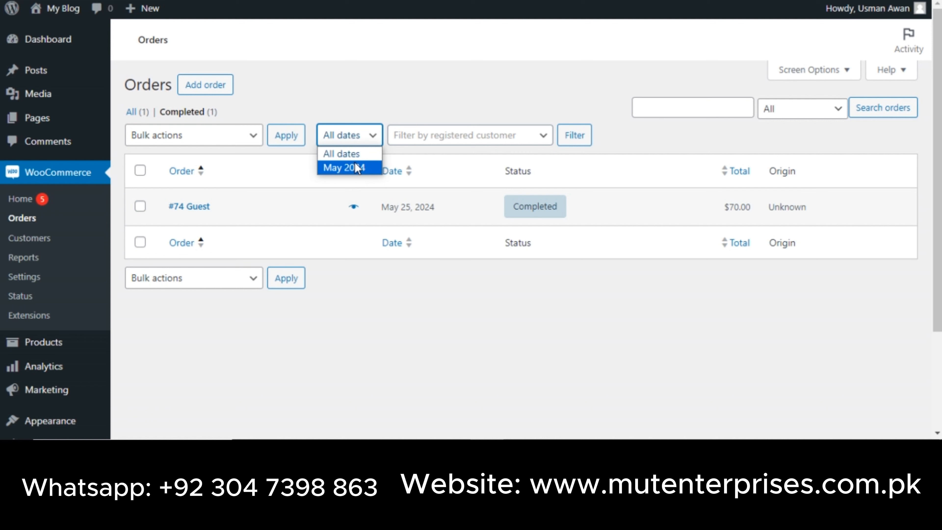
left_click(346, 101)
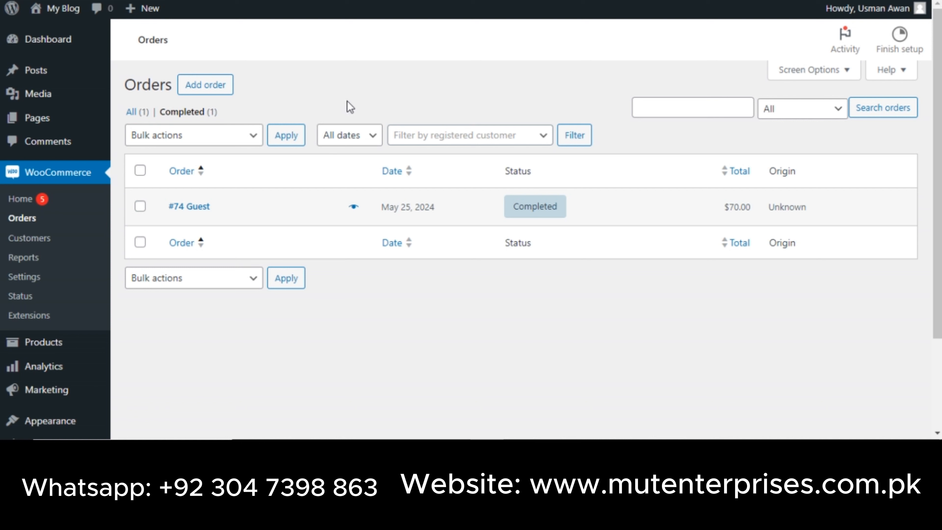
Step: Search the registered customer filter for "guest" and check the criteria offered for searching orders
left_click(534, 137)
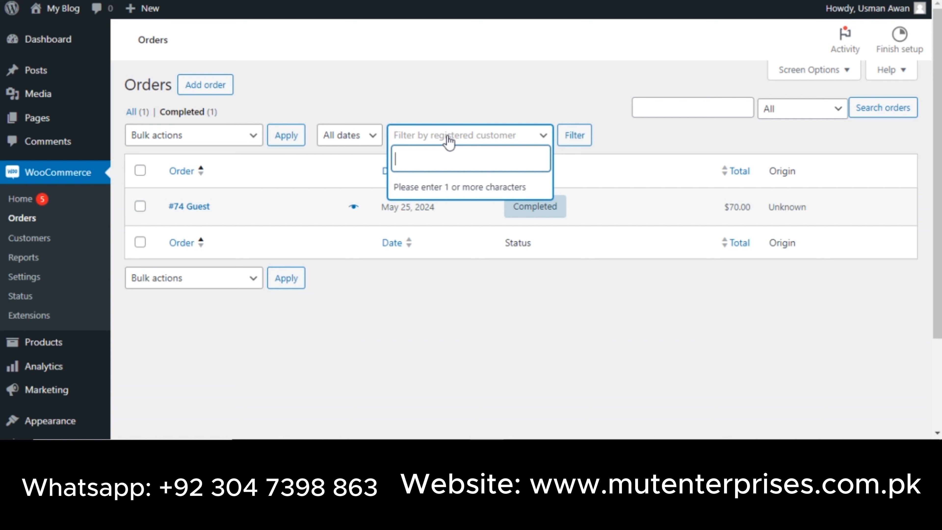
type("guest")
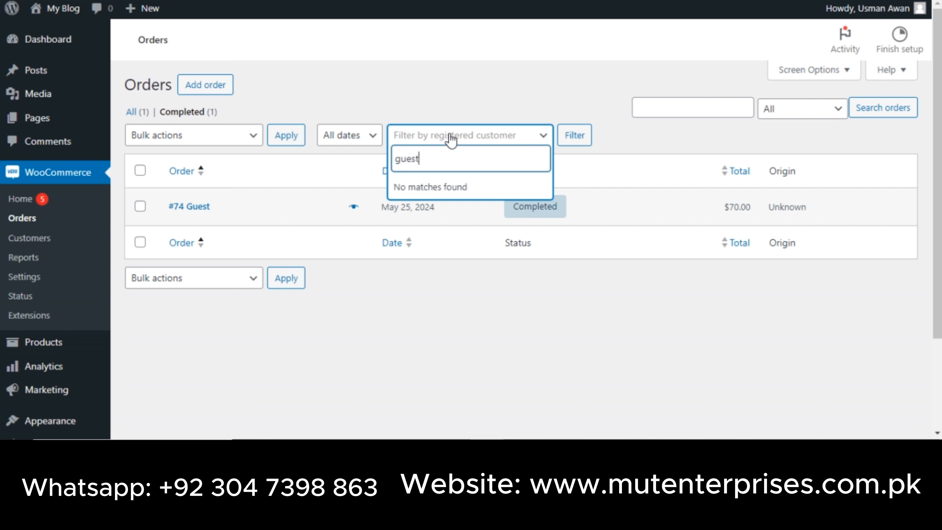
left_click(482, 107)
left_click(838, 113)
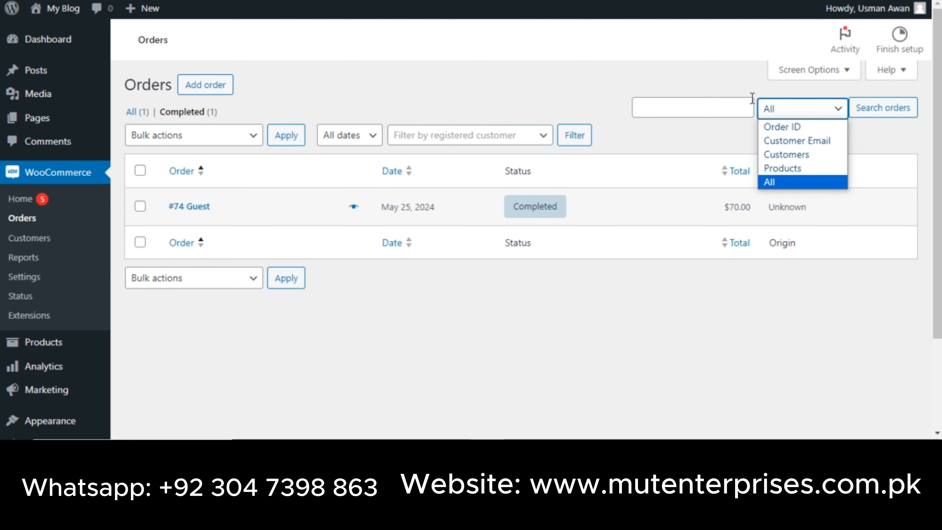
left_click(721, 106)
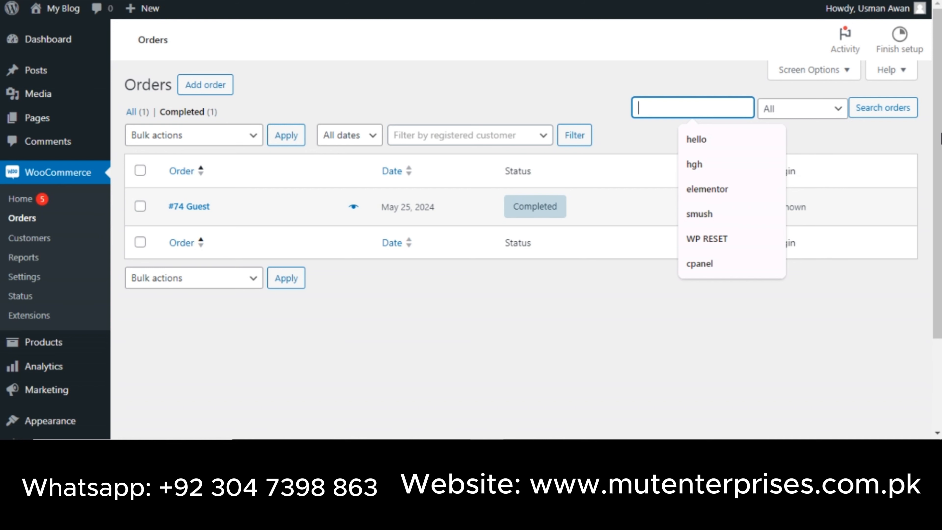
Step: Show the Billing, Ship to and Actions columns in the orders list
left_click(812, 80)
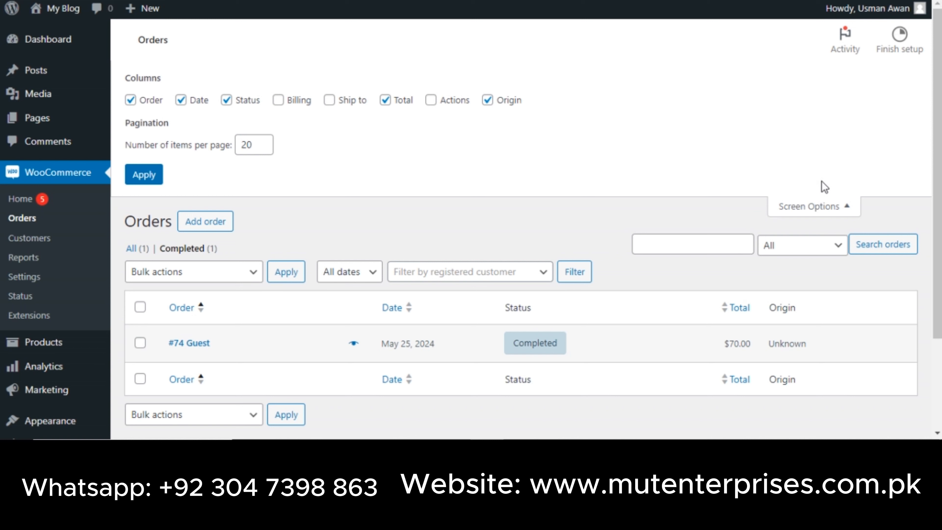
left_click(277, 100)
left_click(329, 103)
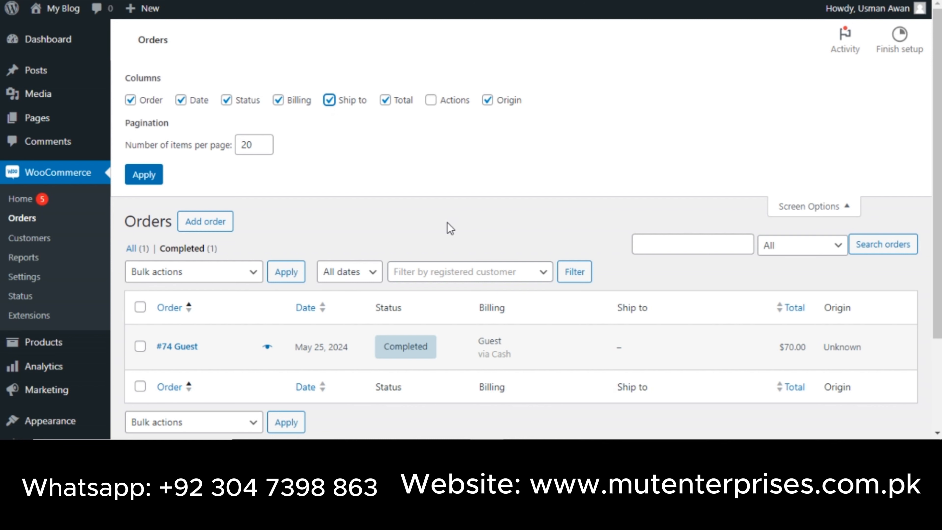
left_click(434, 105)
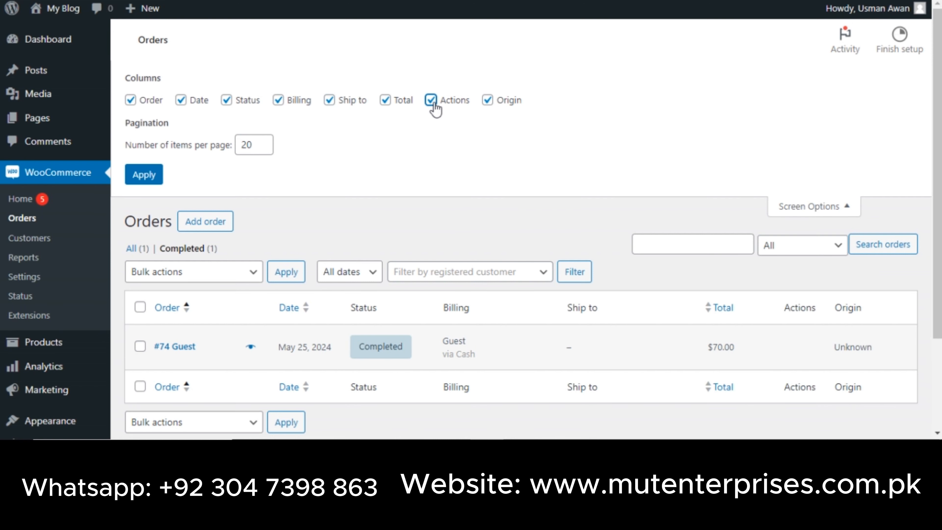
left_click(822, 214)
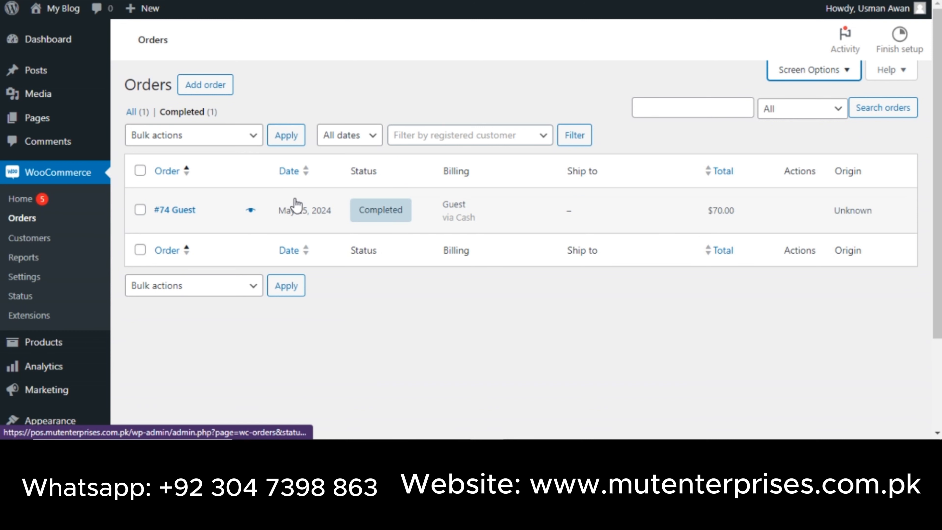
Step: Examine the guest order's date, Ship to entry and total in the orders list
mouse_move(294, 214)
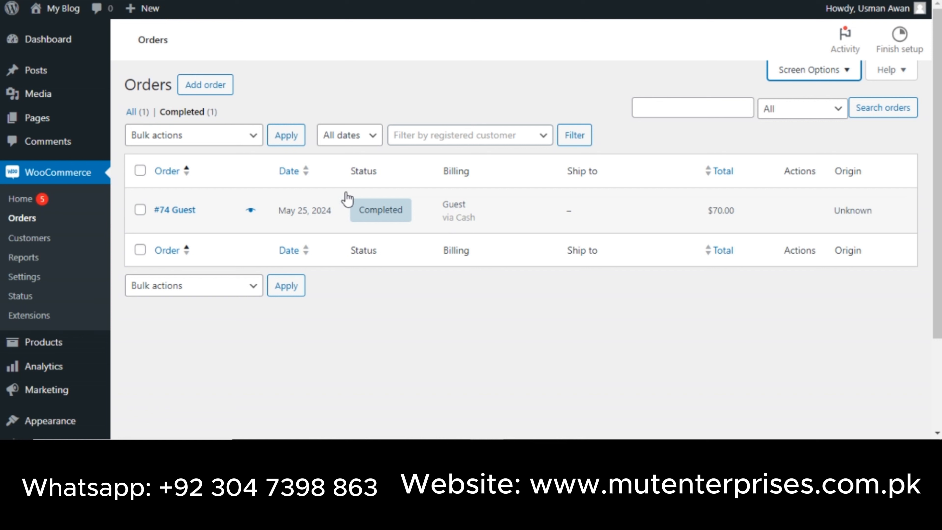
double_click(573, 214)
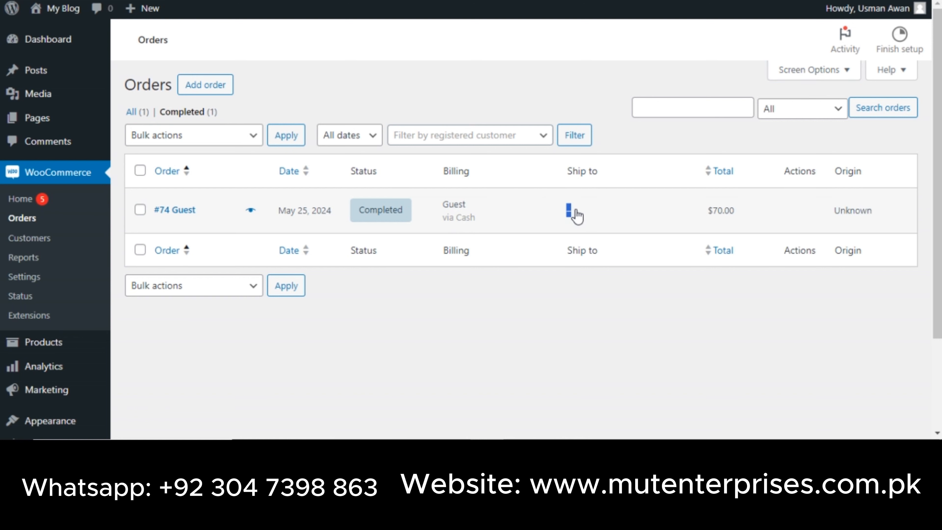
left_click_drag(703, 211, 750, 217)
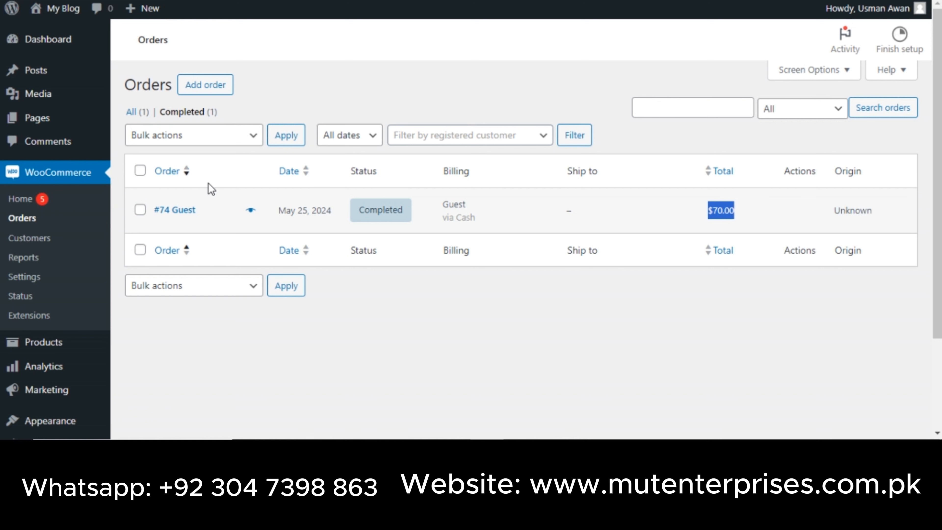
Step: Preview the guest order and examine its billing details, payment method and purchased products
left_click(251, 212)
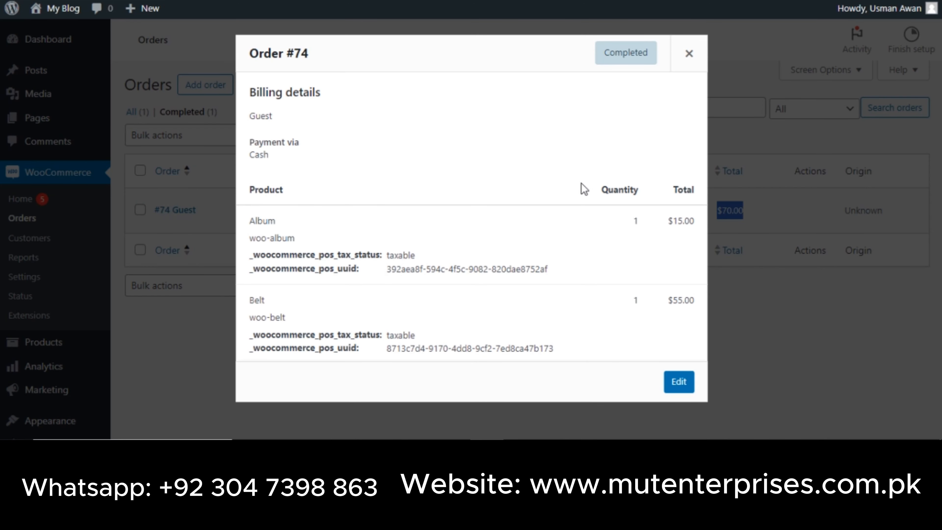
left_click_drag(701, 208, 700, 227)
left_click(641, 243)
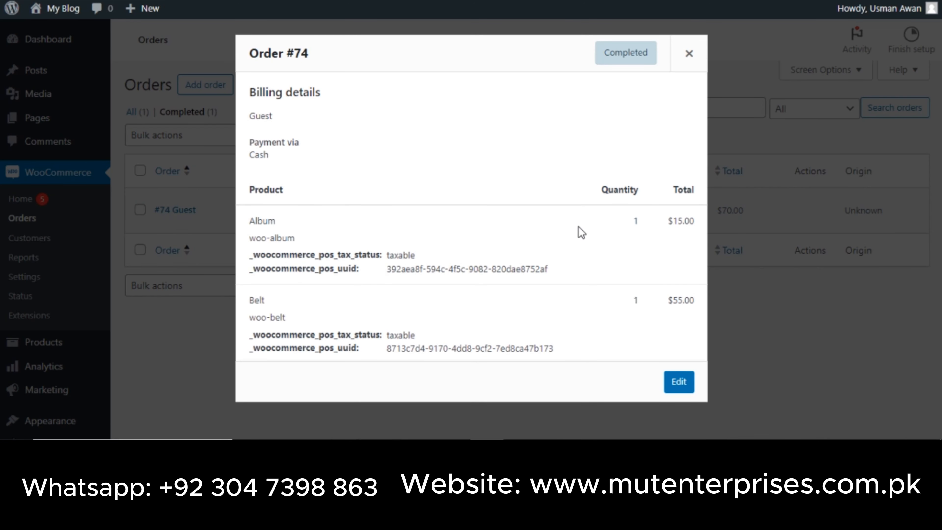
left_click_drag(250, 93, 628, 339)
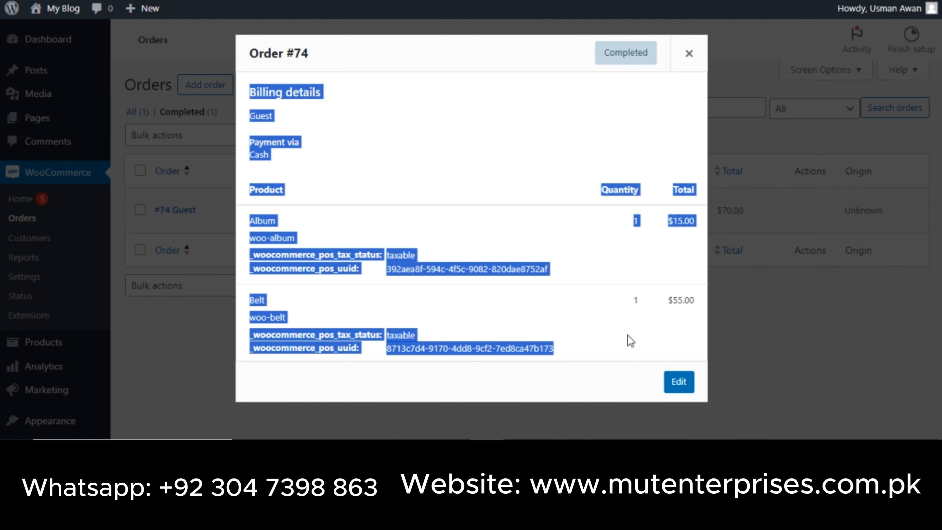
left_click(570, 317)
Step: Open the guest order for editing and set its creation date to 2024-05-18
left_click(679, 384)
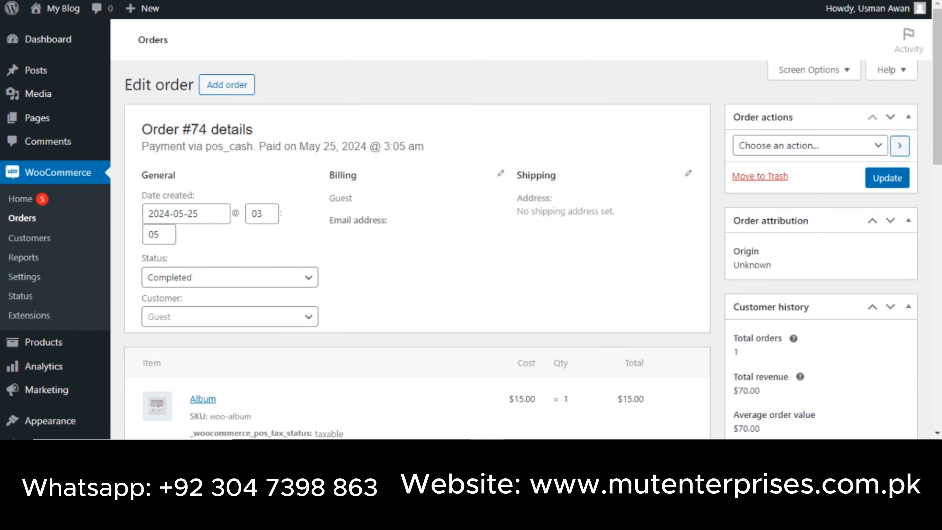
scroll(935, 80, "down", 10)
scroll(935, 80, "up", 10)
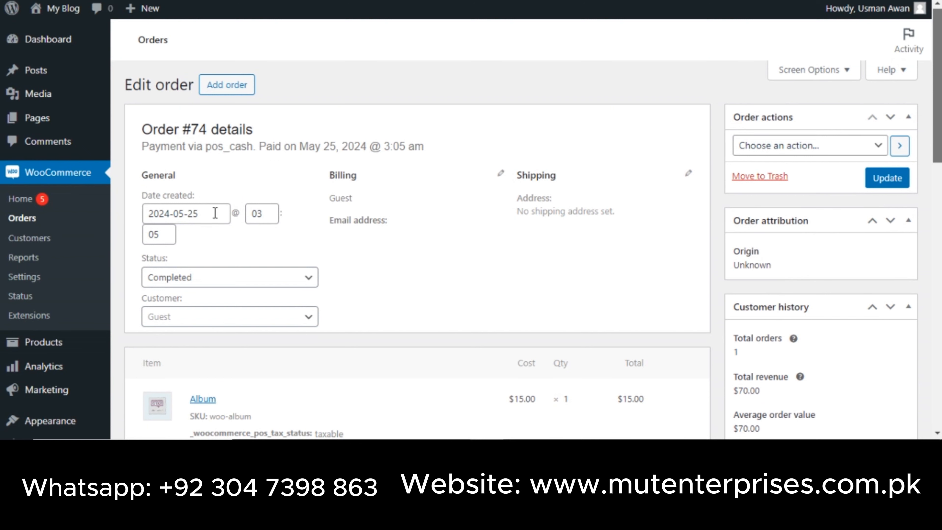
left_click(212, 215)
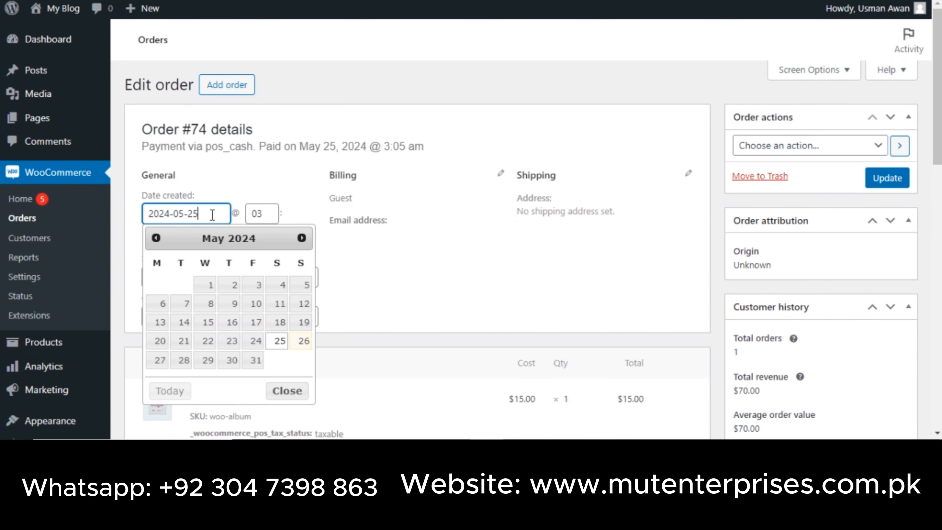
left_click(280, 322)
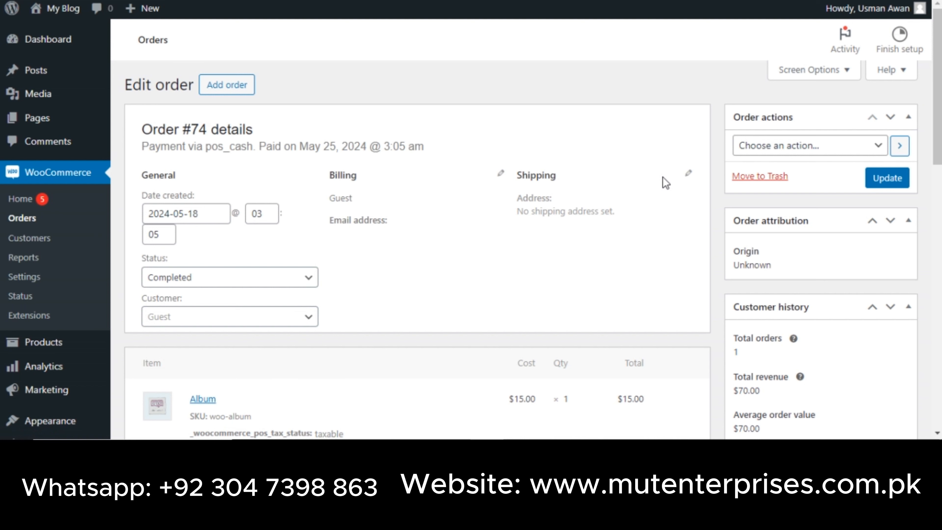
Step: Open the order's shipping details for editing and set the order status to Processing
left_click(687, 174)
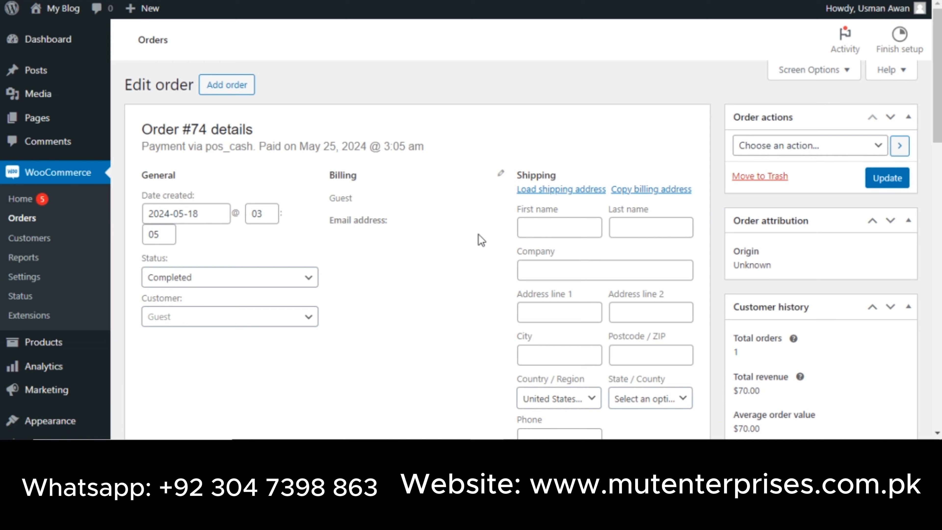
scroll(297, 223, "down", 3)
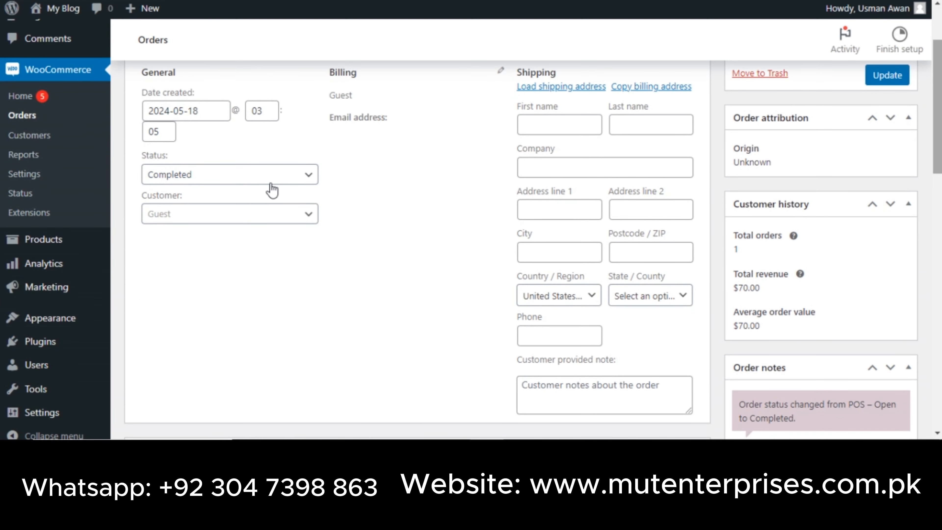
left_click(291, 183)
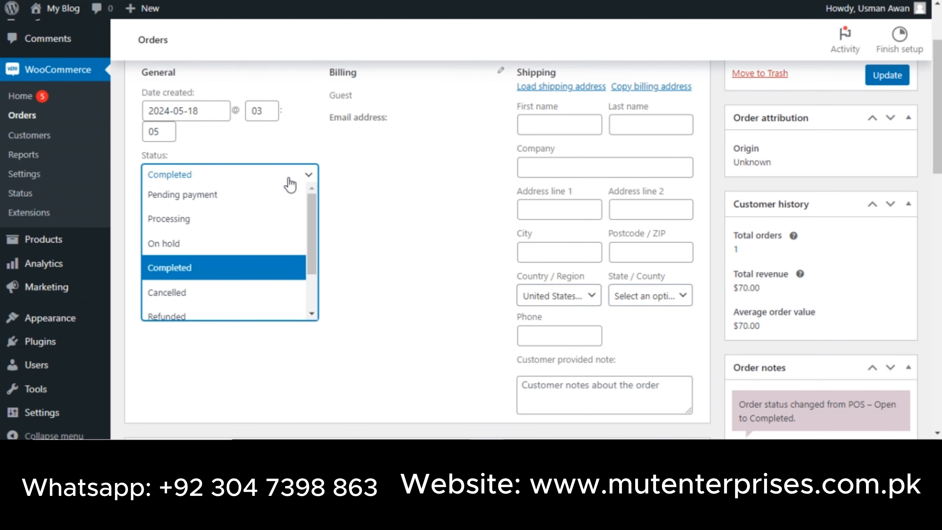
left_click(148, 244)
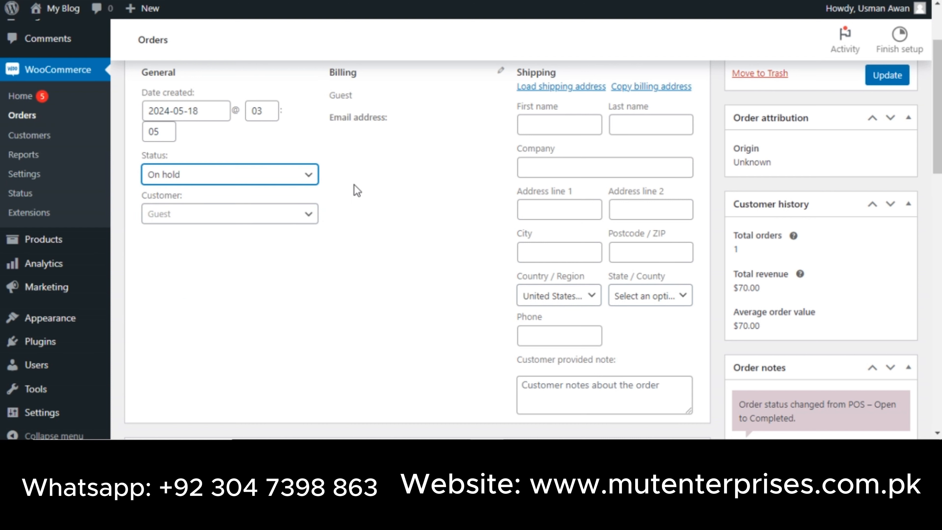
left_click(267, 177)
left_click(231, 222)
left_click(310, 215)
left_click(370, 213)
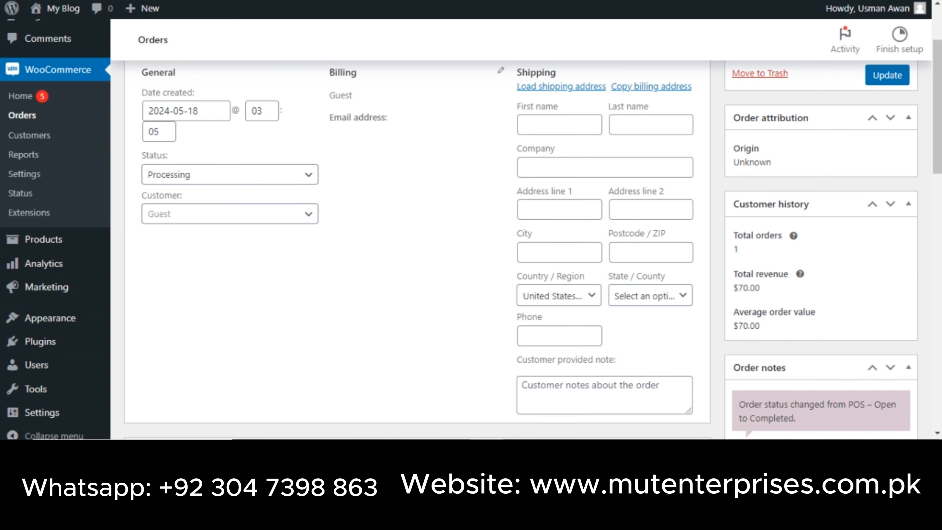
Step: Examine the order's items, totals, refund option, downloadable product permissions and custom fields
scroll(537, 209, "down", 6)
scroll(537, 245, "down", 3)
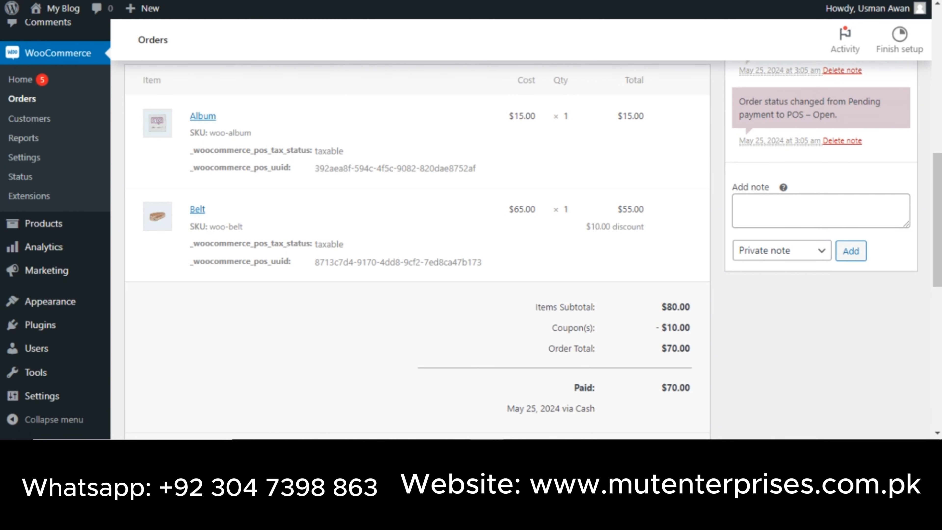
scroll(623, 308, "down", 4)
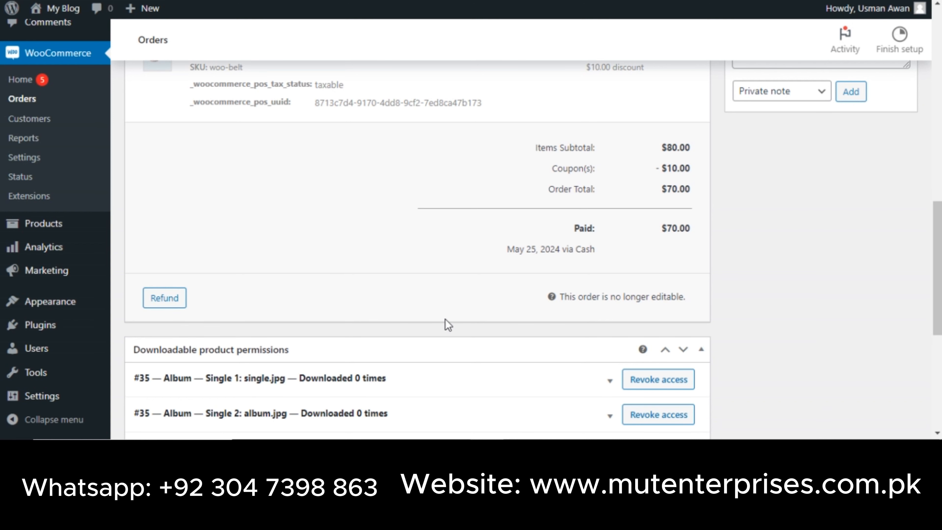
scroll(938, 323, "down", 3)
left_click_drag(939, 323, 936, 353)
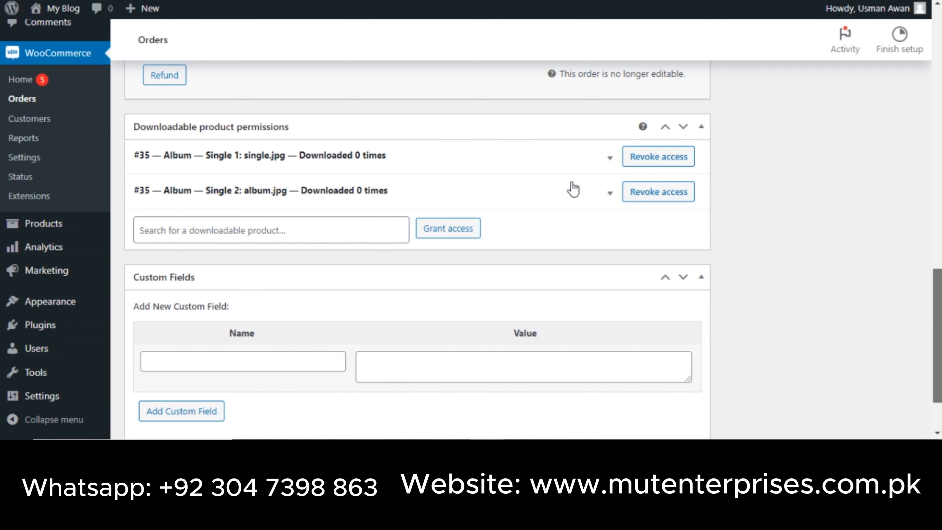
scroll(532, 245, "down", 3)
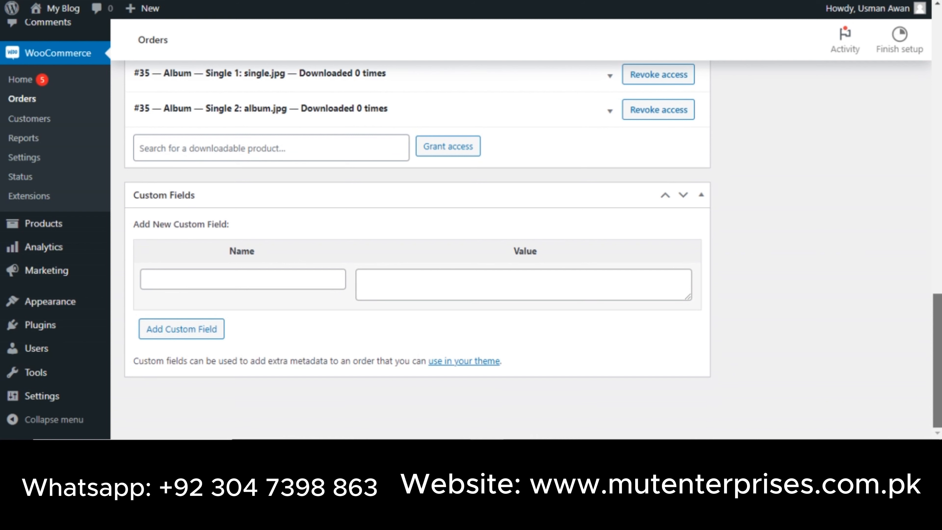
scroll(402, 380, "up", 1)
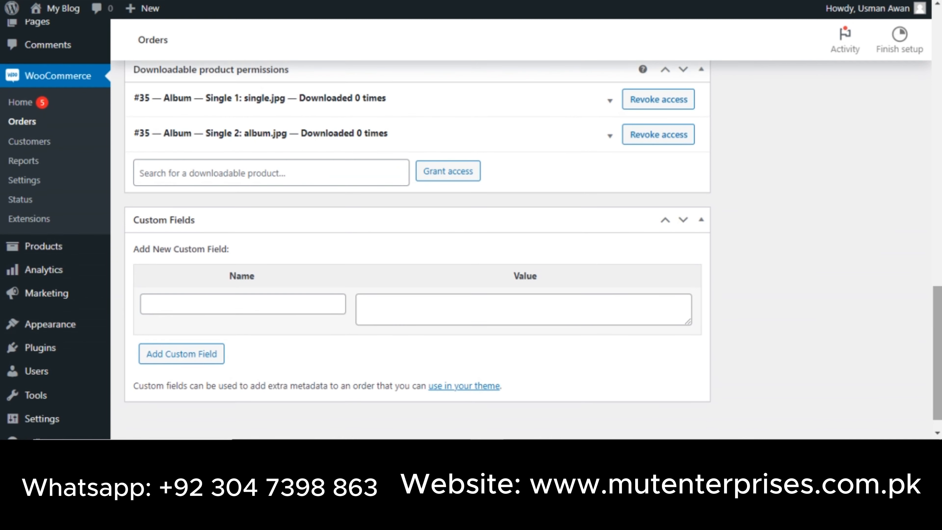
Step: Examine the inputs for a new custom field and the list of available order actions
left_click(319, 313)
left_click(399, 309)
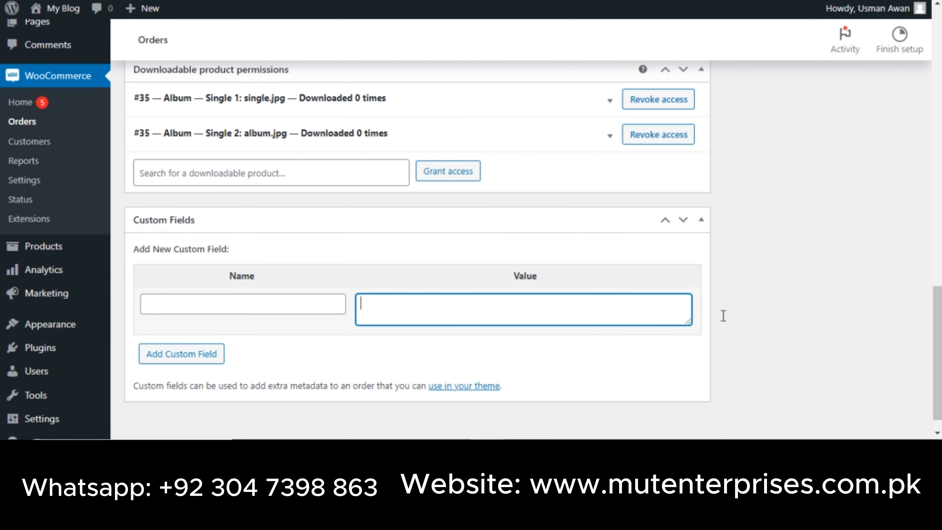
scroll(418, 249, "up", 10)
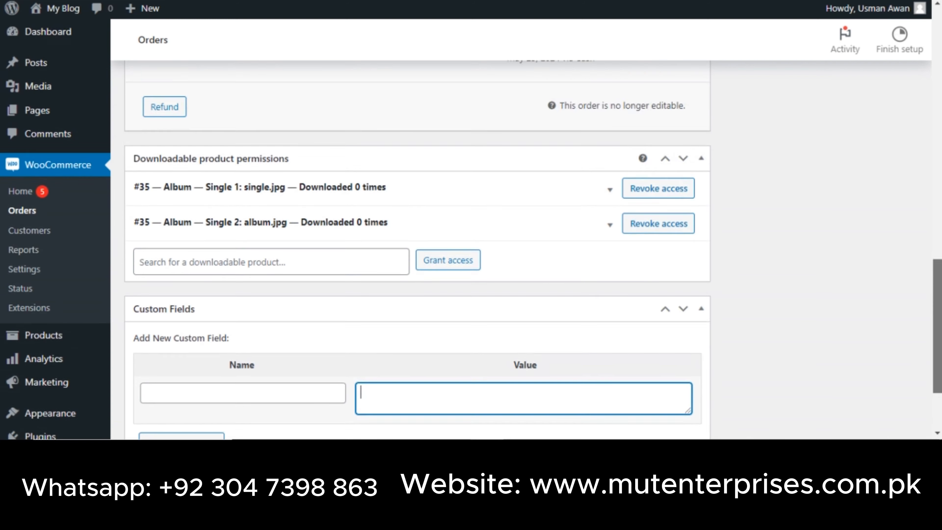
scroll(418, 249, "up", 3)
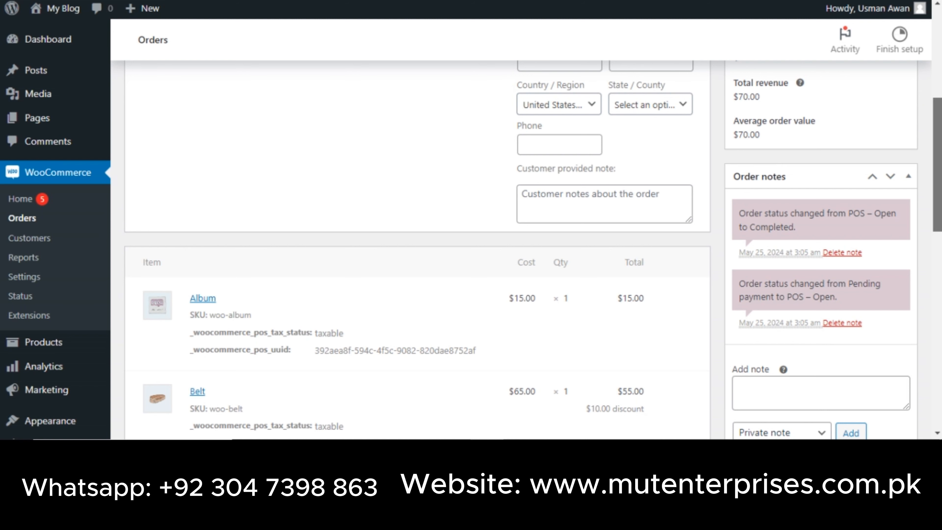
scroll(938, 66, "up", 7)
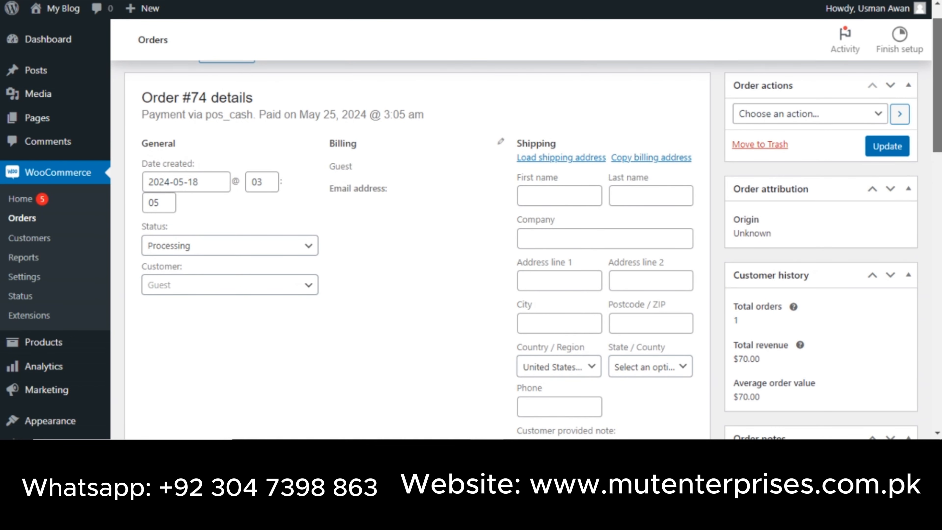
scroll(939, 66, "up", 1)
left_click(849, 146)
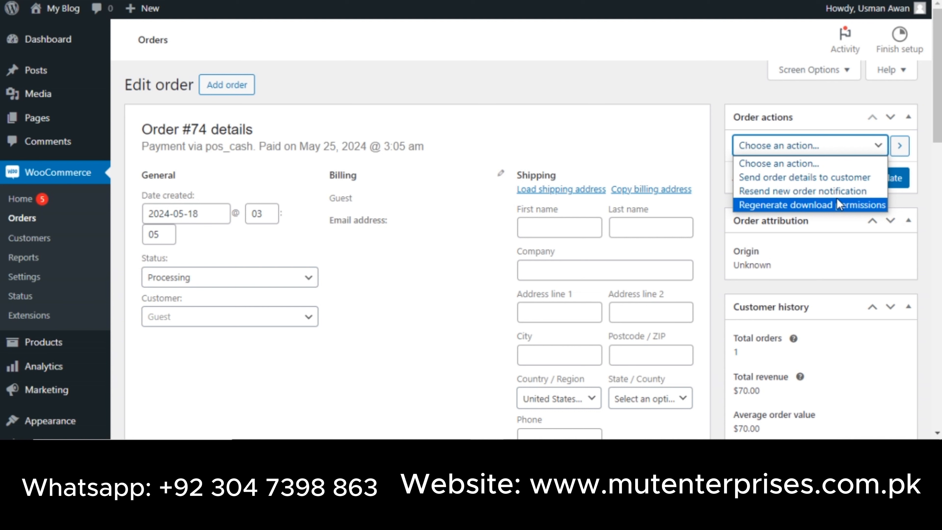
left_click(862, 150)
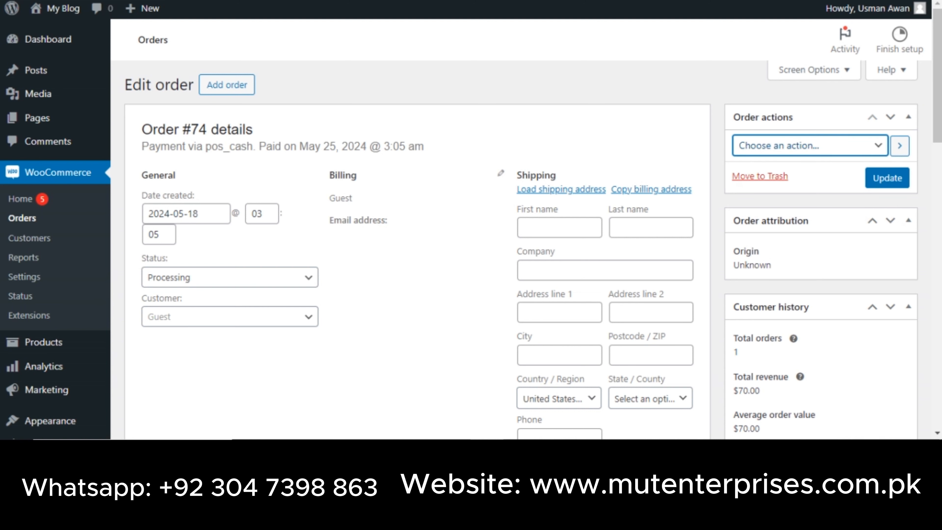
Step: Examine the order's customer history, its status-change notes and the area for adding a note
scroll(471, 232, "down", 5)
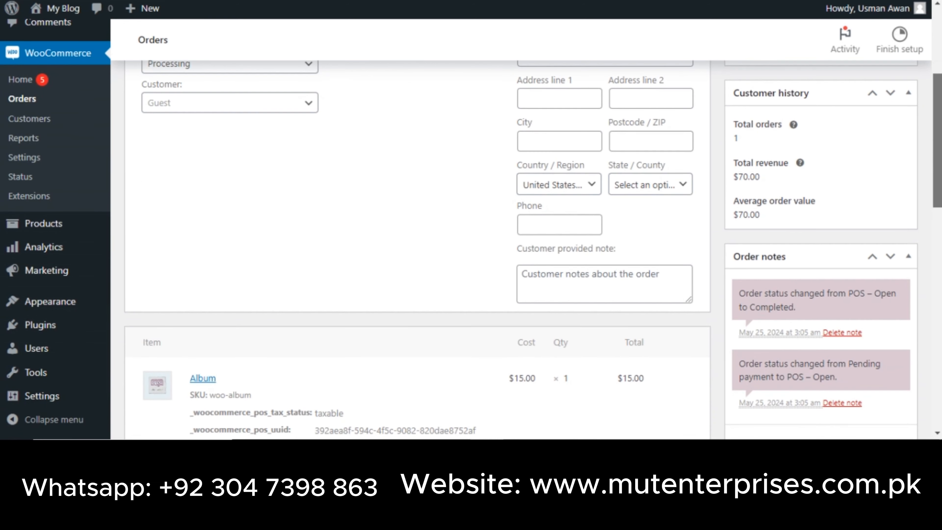
left_click_drag(780, 125, 736, 128)
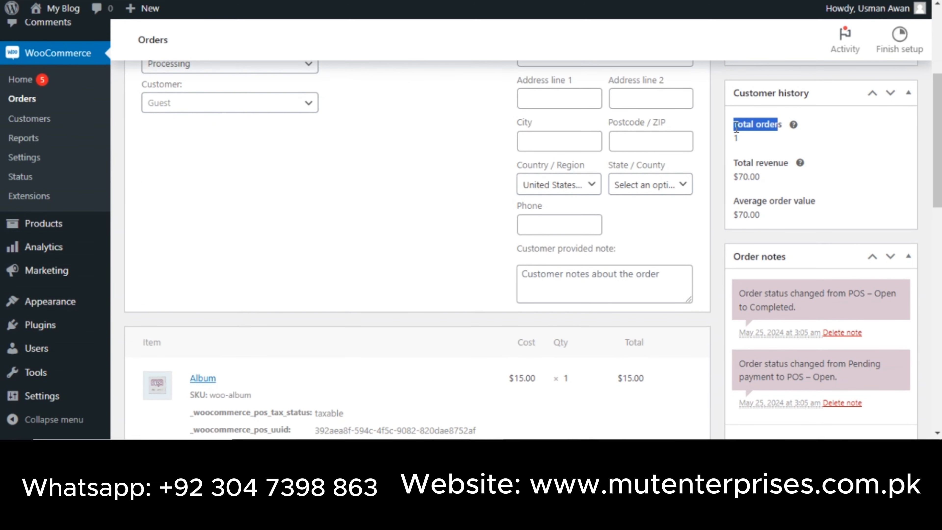
left_click(737, 128)
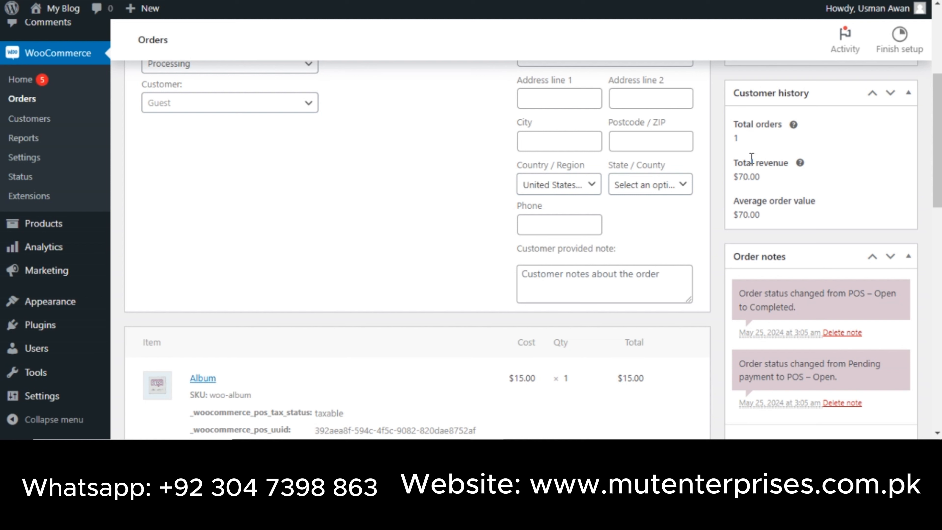
left_click_drag(740, 193, 735, 198)
left_click(772, 213)
scroll(939, 191, "down", 3)
scroll(938, 191, "down", 4)
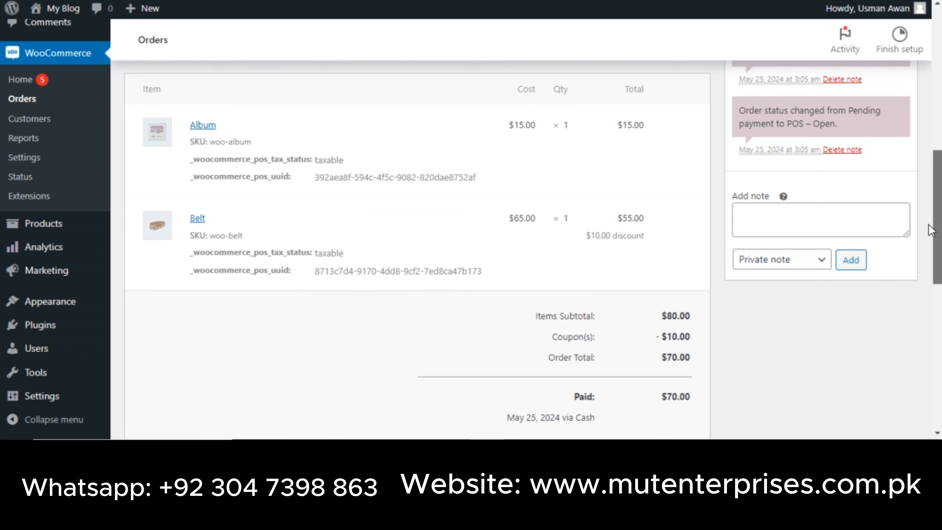
left_click(803, 219)
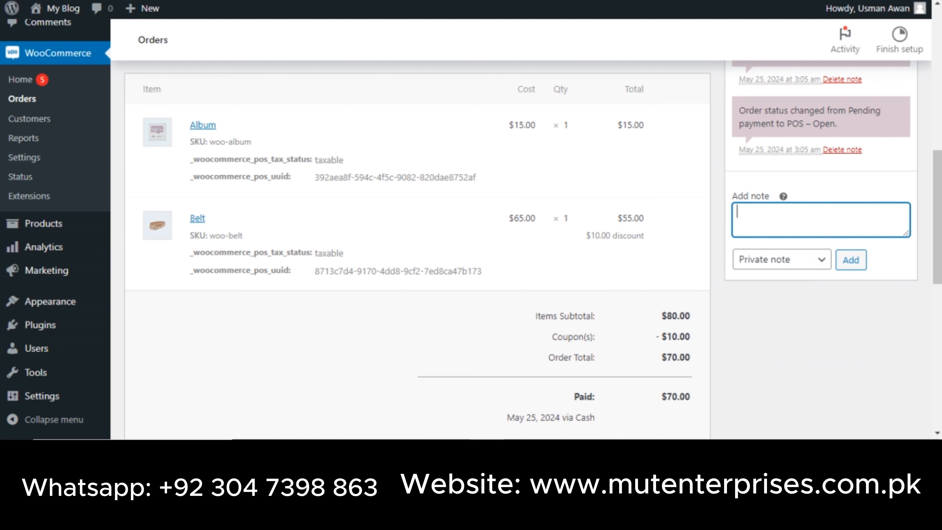
scroll(810, 189, "up", 3)
left_click_drag(738, 163, 789, 174)
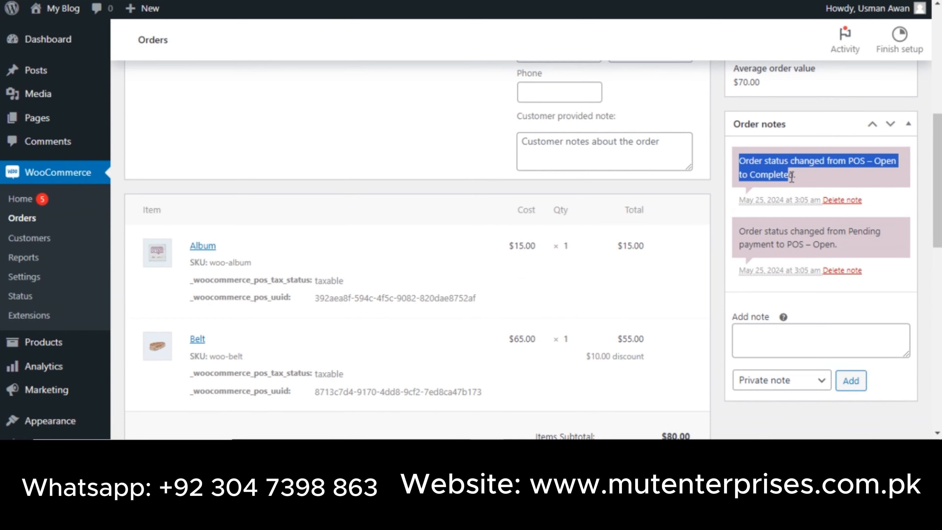
left_click(745, 231)
left_click_drag(765, 236, 842, 246)
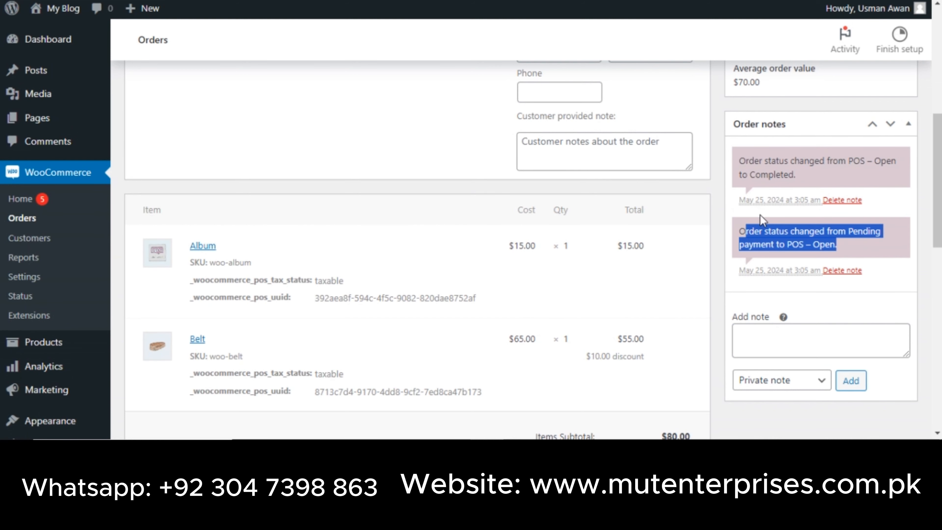
Step: Save the order changes, then return to the orders list and check the order's status there
scroll(909, 196, "up", 9)
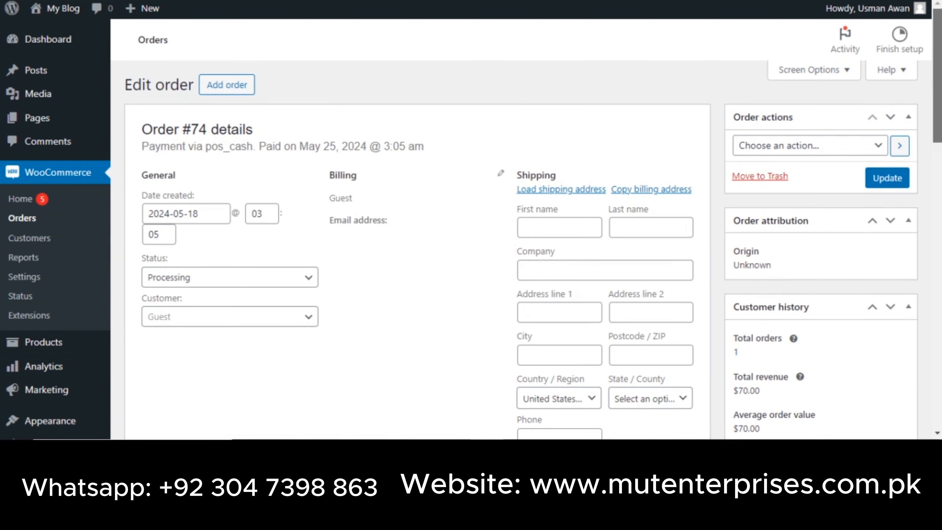
left_click(886, 175)
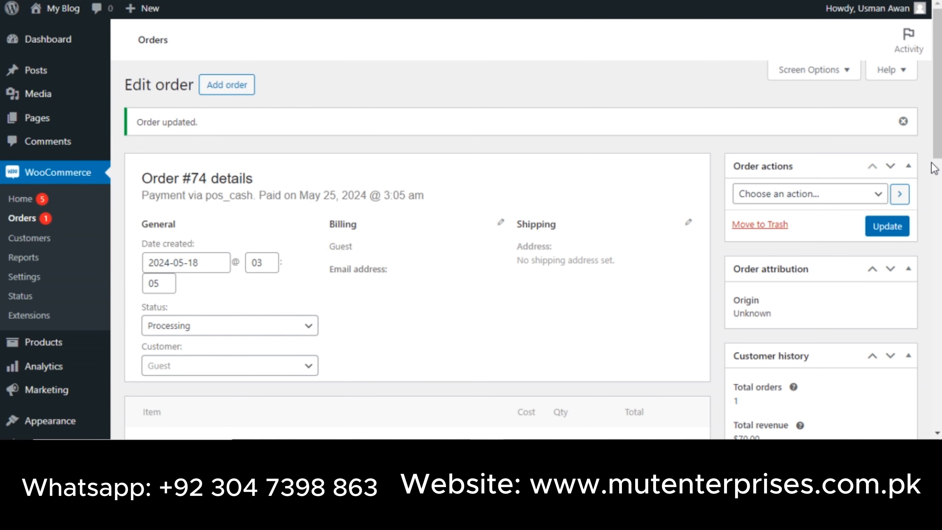
scroll(383, 187, "down", 4)
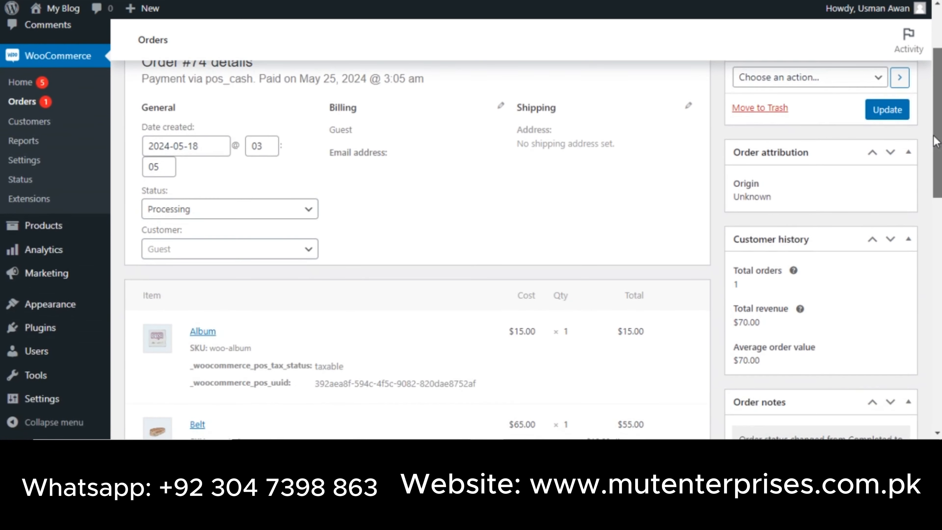
scroll(383, 188, "up", 2)
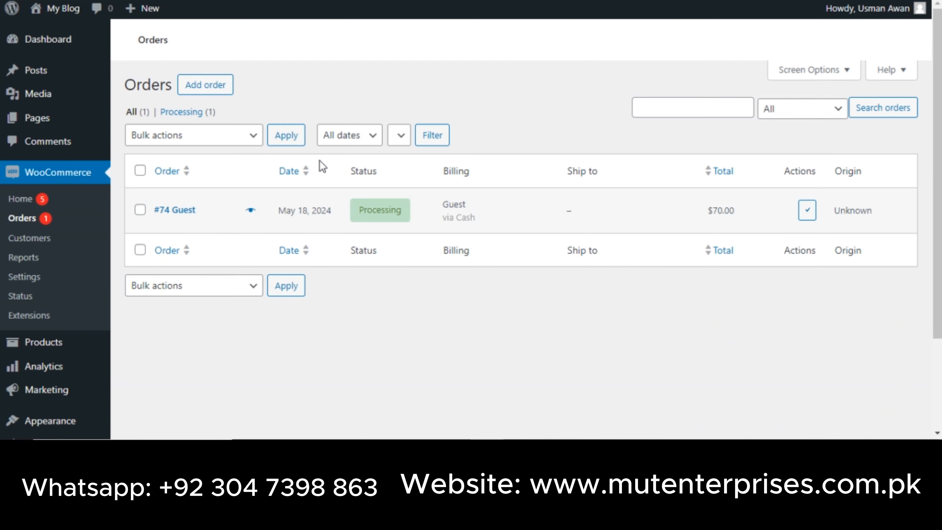
mouse_move(386, 216)
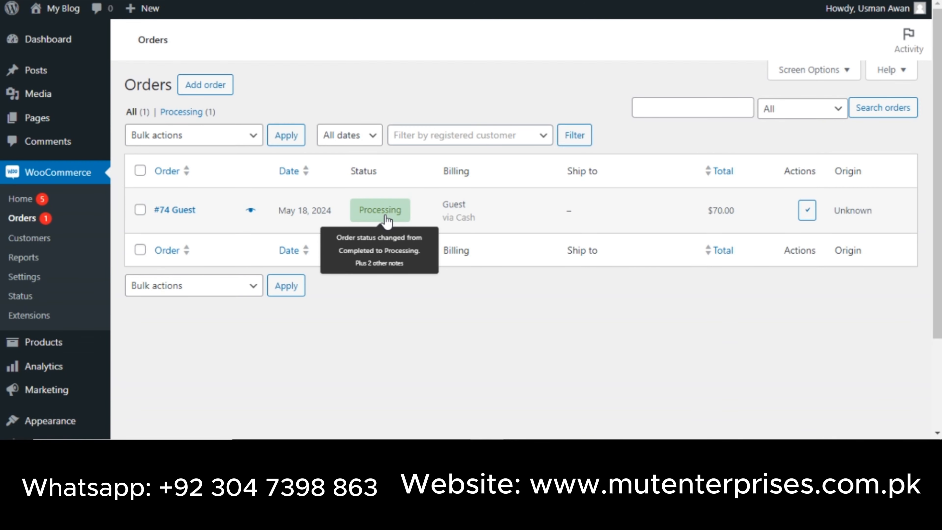
Step: Select all orders in the list and bulk-change their status to completed
left_click(140, 171)
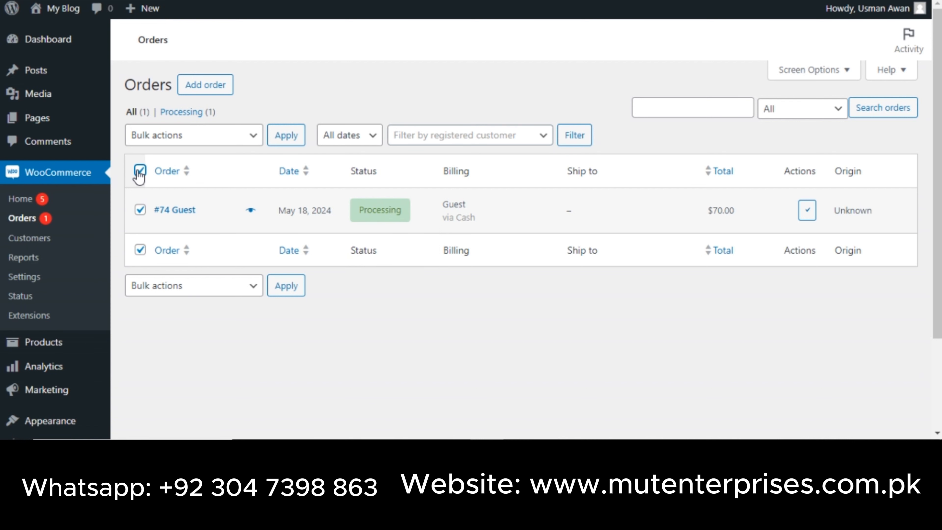
left_click(181, 141)
left_click(243, 196)
left_click(293, 138)
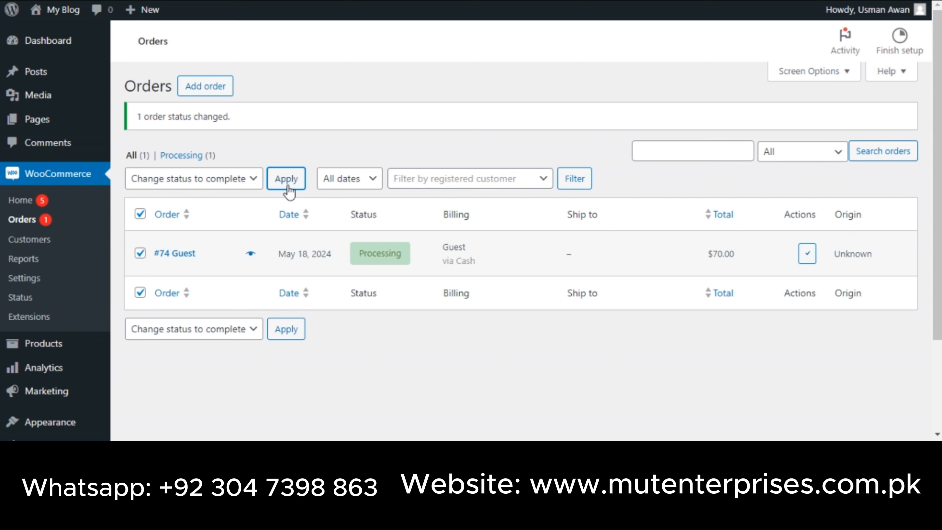
left_click(289, 188)
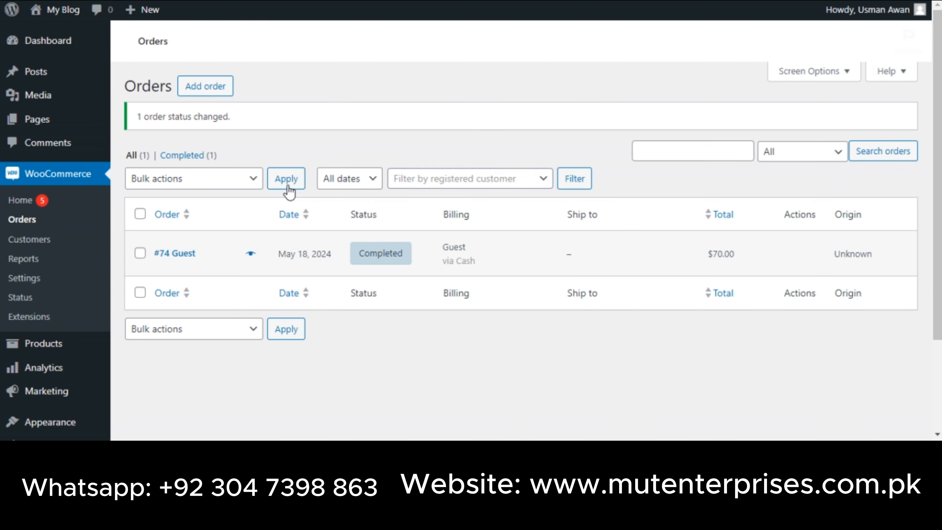